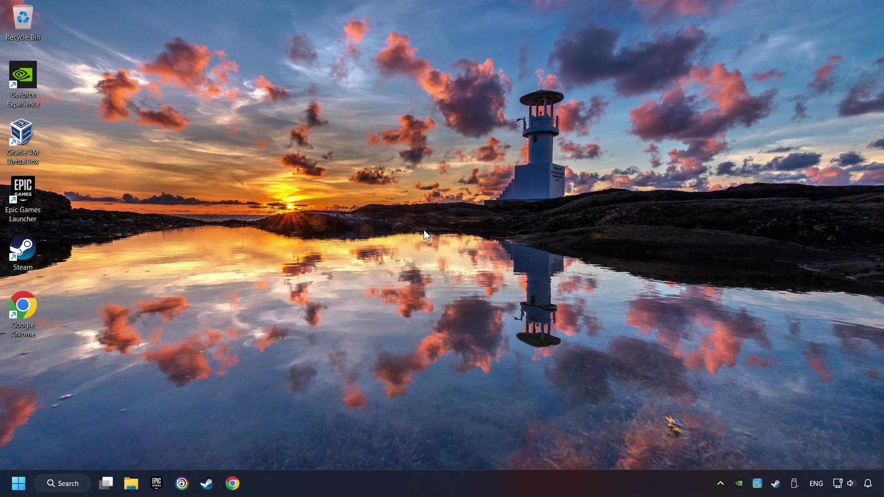
Step: Search Windows for 'device manager'
{"action": "left_click", "coordinate": [73, 486]}
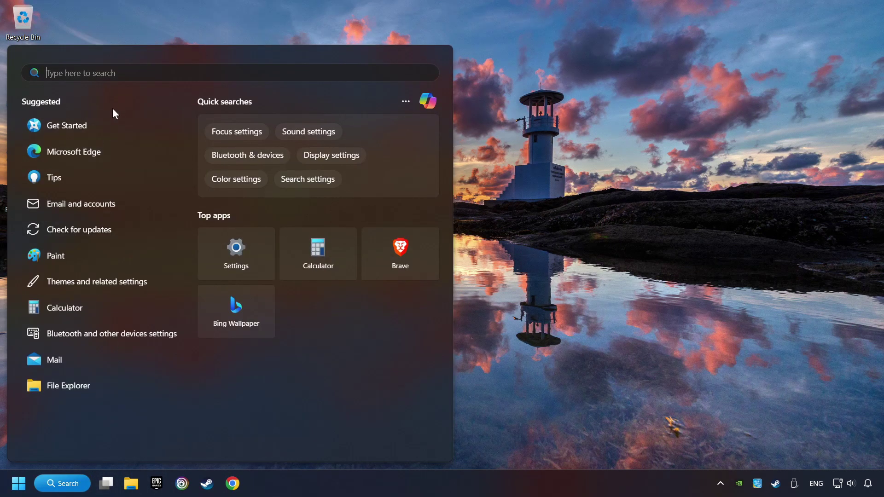
{"action": "type", "text": "devic"}
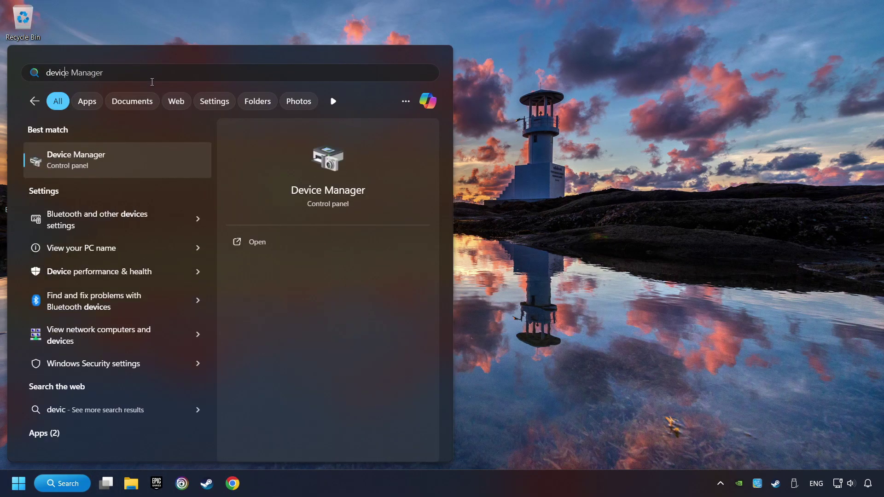
{"action": "type", "text": "e manager"}
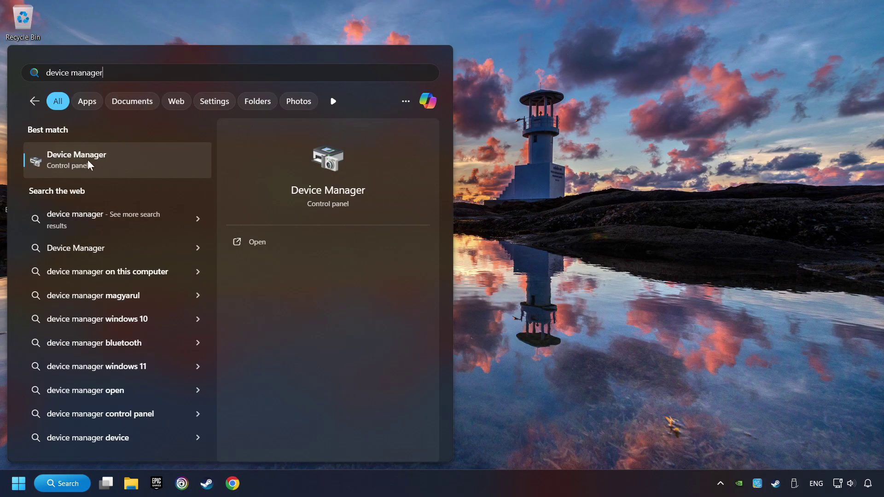
Step: Launch Device Manager, centre its window, and expand Display adapters
{"action": "left_click", "coordinate": [165, 161]}
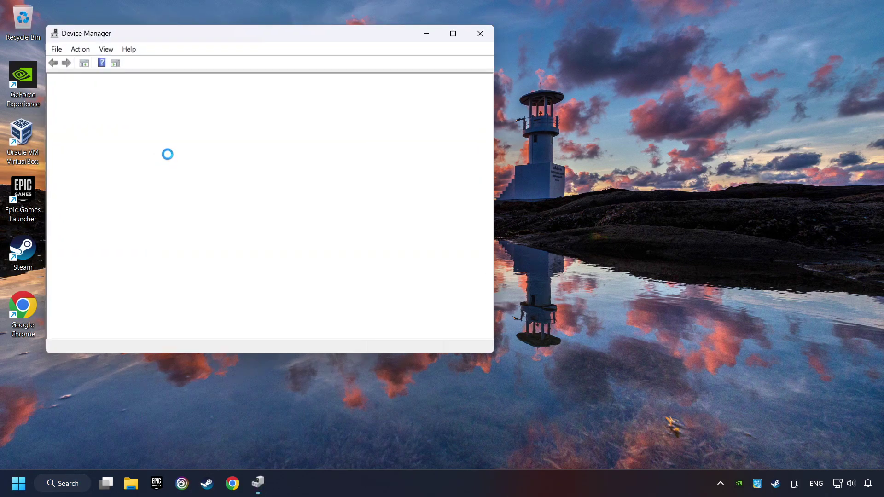
{"action": "left_click_drag", "start_coordinate": [190, 43], "coordinate": [351, 89]}
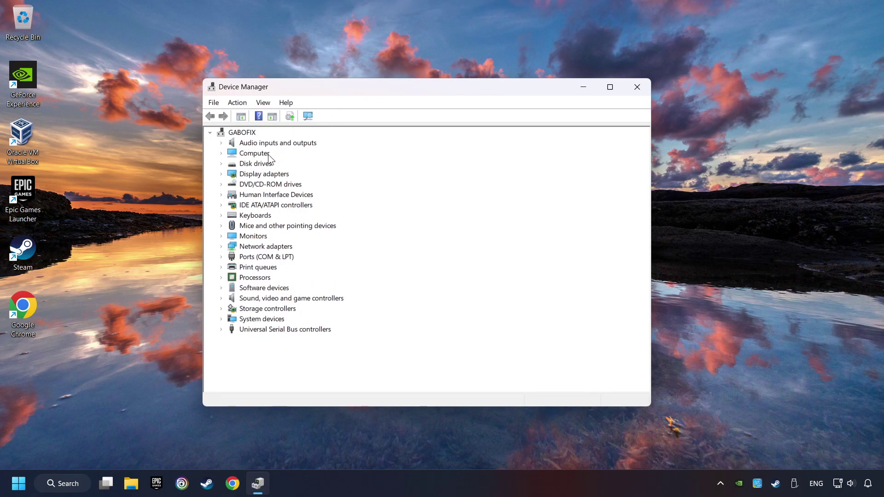
{"action": "left_click", "coordinate": [235, 174]}
{"action": "left_click", "coordinate": [221, 174]}
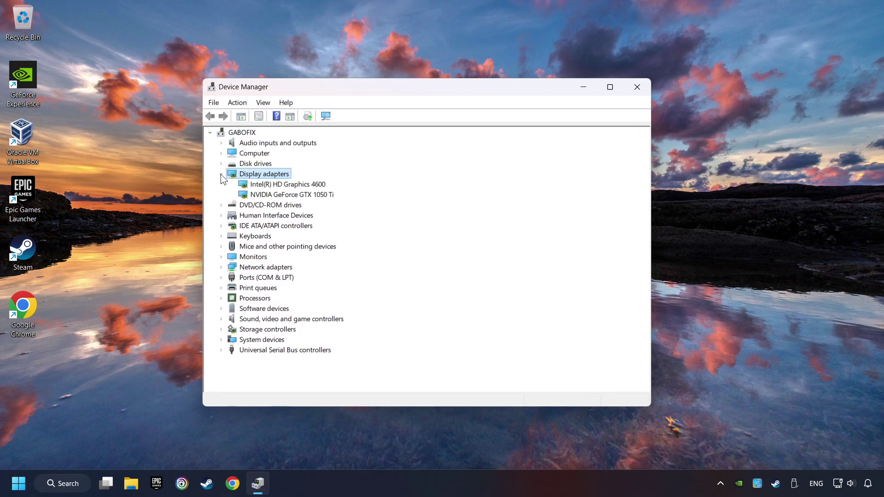
Step: Run an automatic driver search for the NVIDIA GeForce GTX 1050 Ti and dismiss the result
{"action": "left_click", "coordinate": [263, 194]}
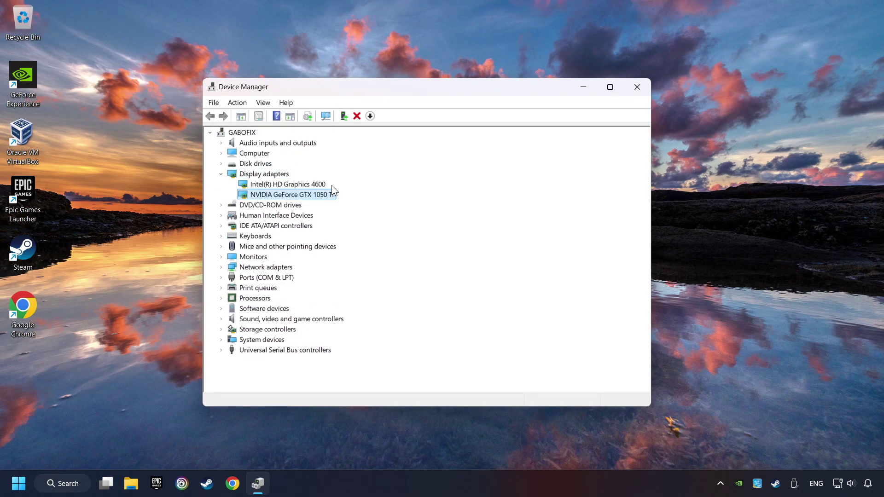
{"action": "right_click", "coordinate": [282, 195]}
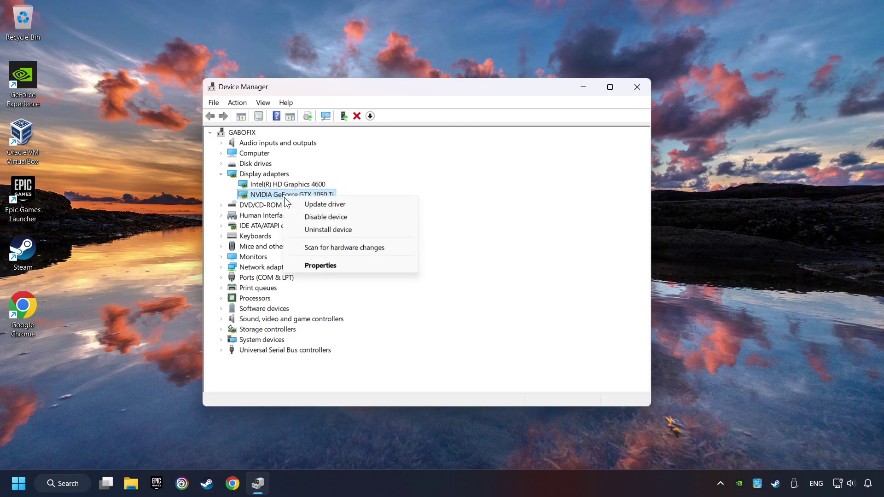
{"action": "left_click", "coordinate": [353, 205]}
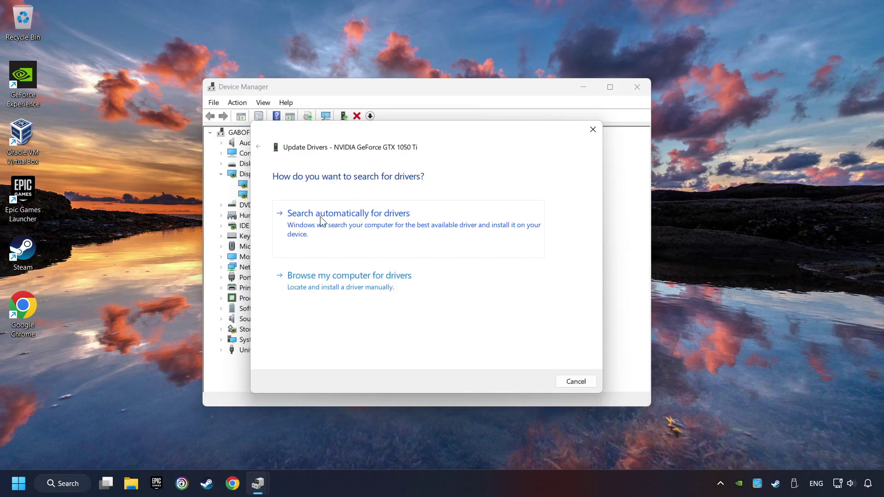
{"action": "left_click", "coordinate": [369, 218]}
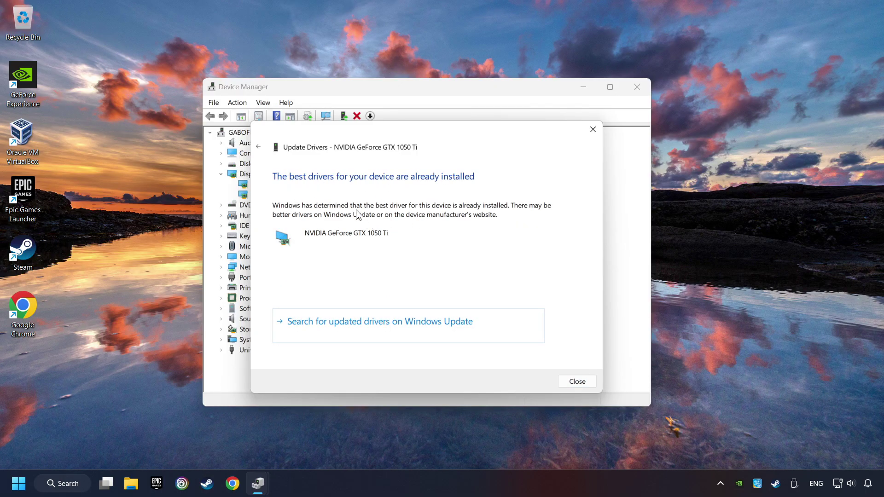
{"action": "left_click", "coordinate": [577, 383]}
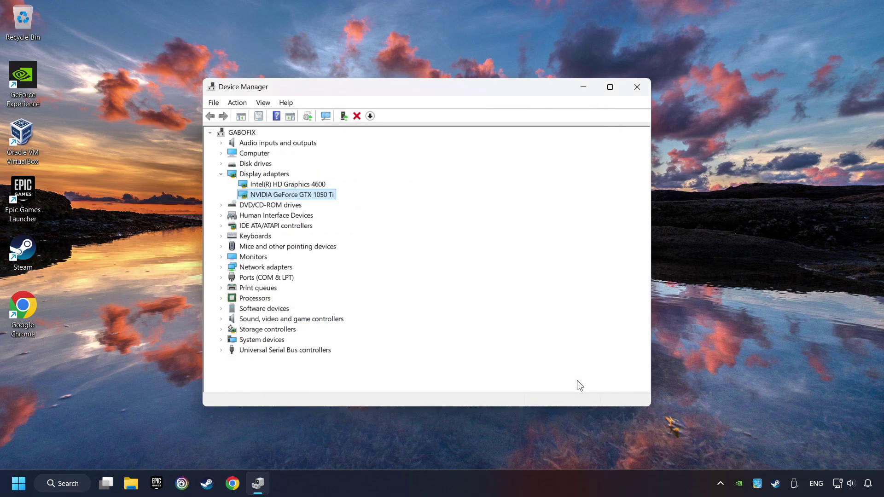
Step: Close Device Manager and search Google in Chrome for 'nvidia geforce driver download'
{"action": "left_click", "coordinate": [639, 91]}
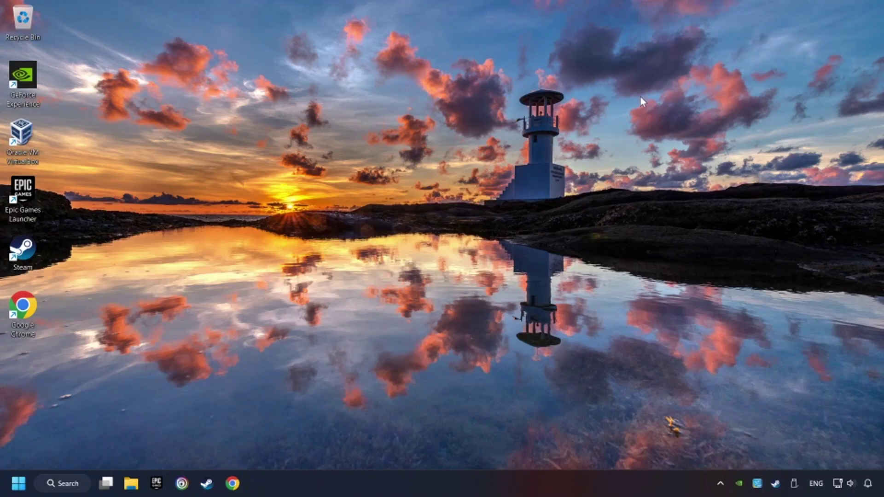
{"action": "left_click", "coordinate": [233, 483]}
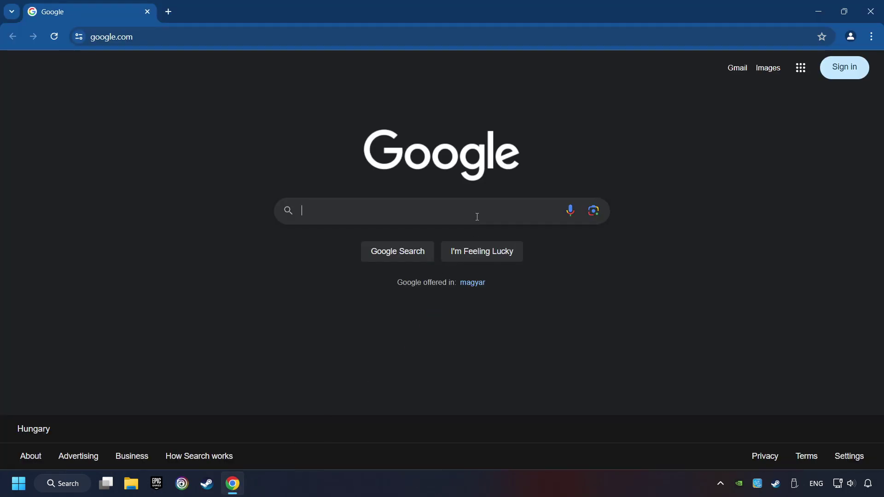
{"action": "type", "text": "nvidia"}
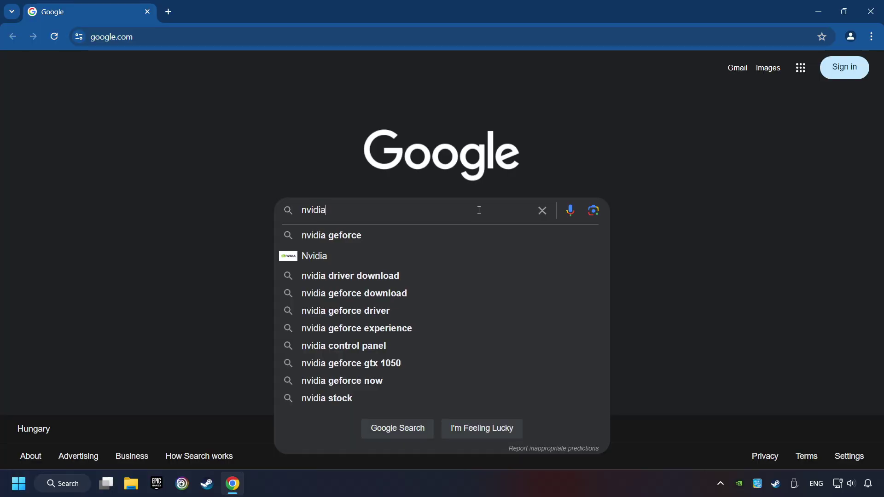
{"action": "type", "text": " geforce d"}
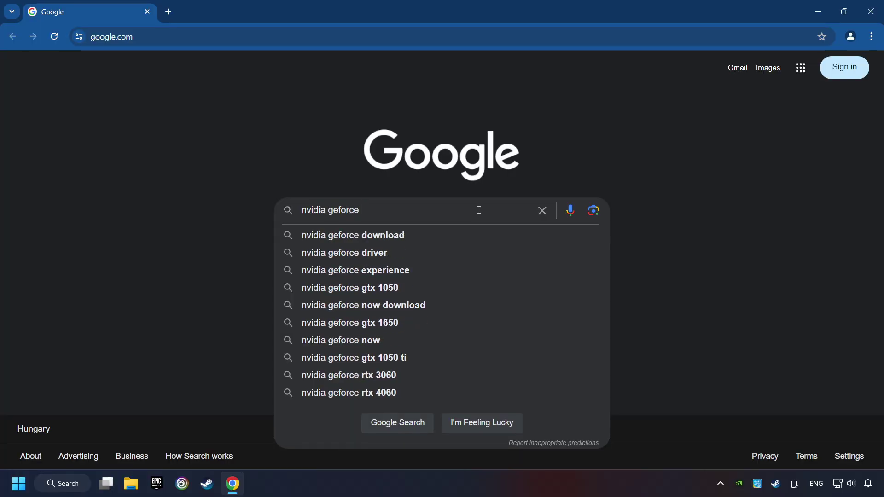
{"action": "type", "text": "river download"}
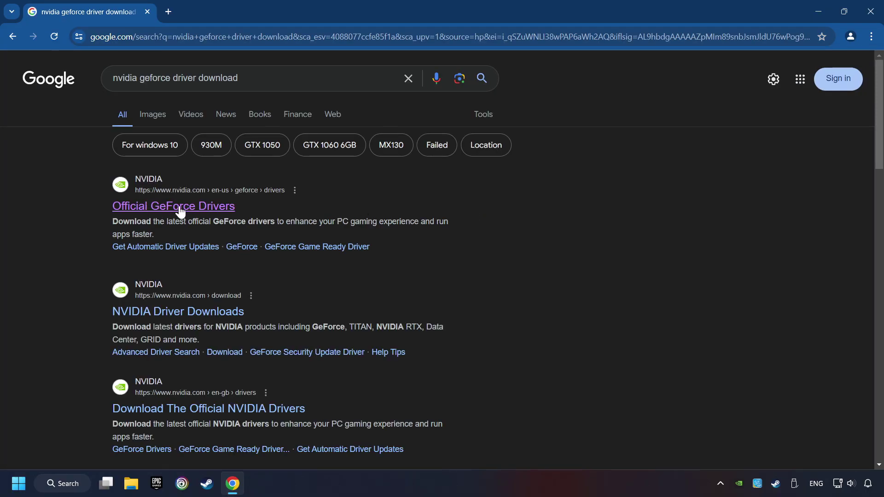
Step: Download GeForce_Experience_v3.28.0.417.exe from the official GeForce Drivers page and run it
{"action": "left_click", "coordinate": [186, 208]}
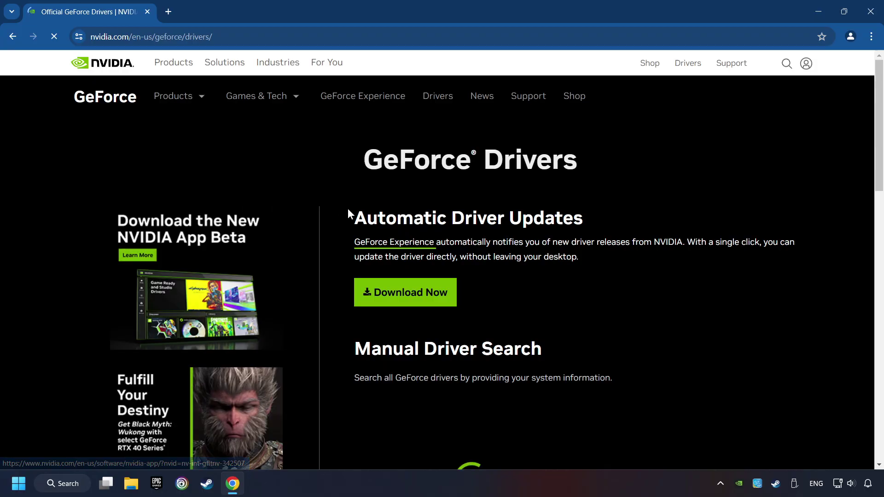
{"action": "left_click", "coordinate": [413, 295]}
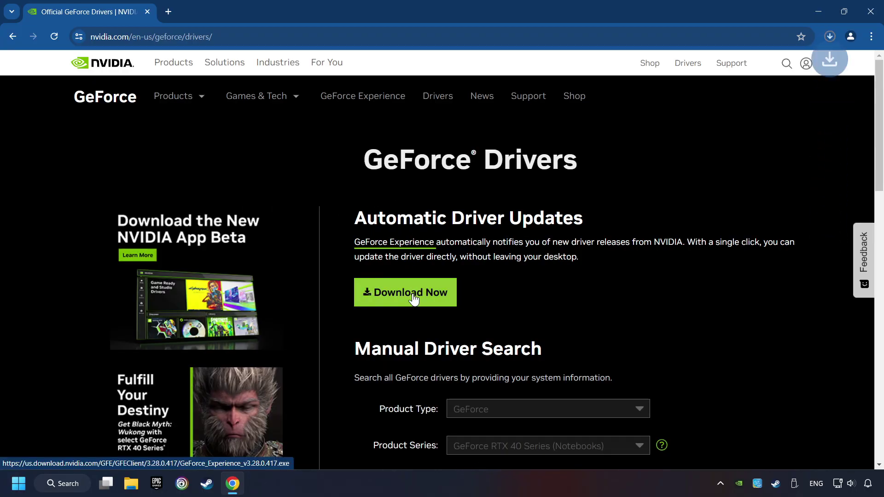
{"action": "left_click", "coordinate": [829, 37]}
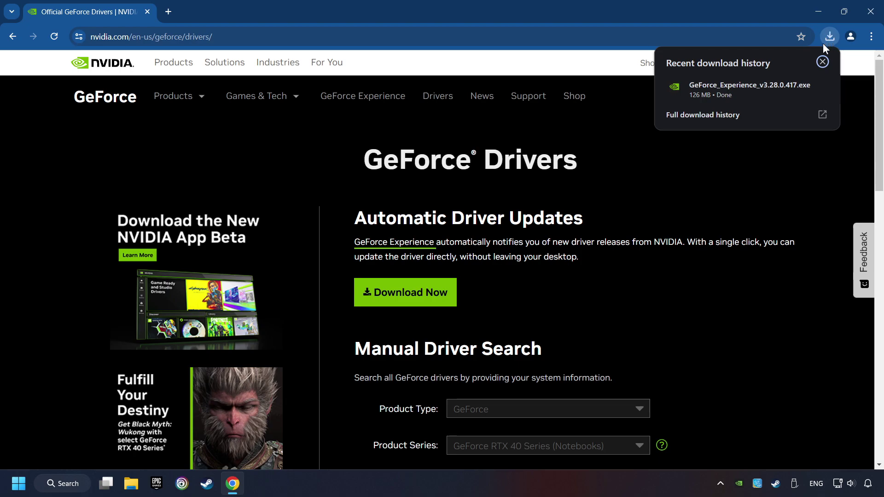
{"action": "left_click", "coordinate": [747, 90]}
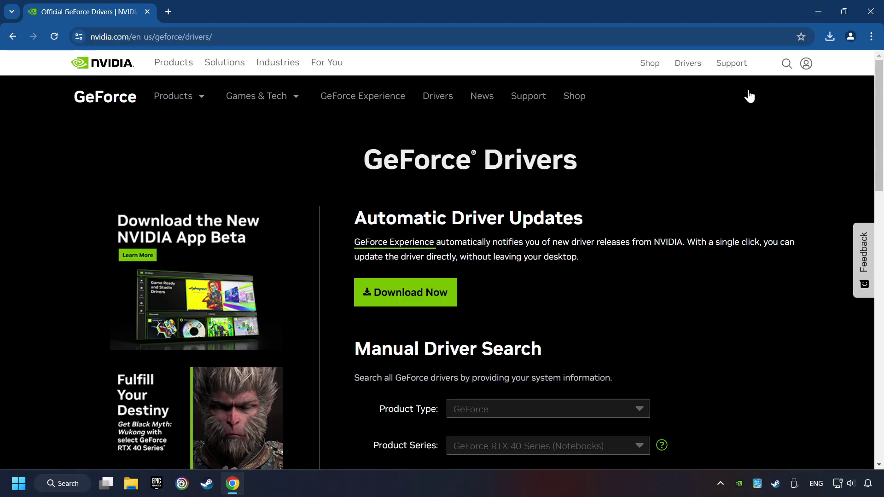
Step: Close Chrome and agree to the terms to install GeForce Experience 3.28.0.417
{"action": "left_click", "coordinate": [871, 11]}
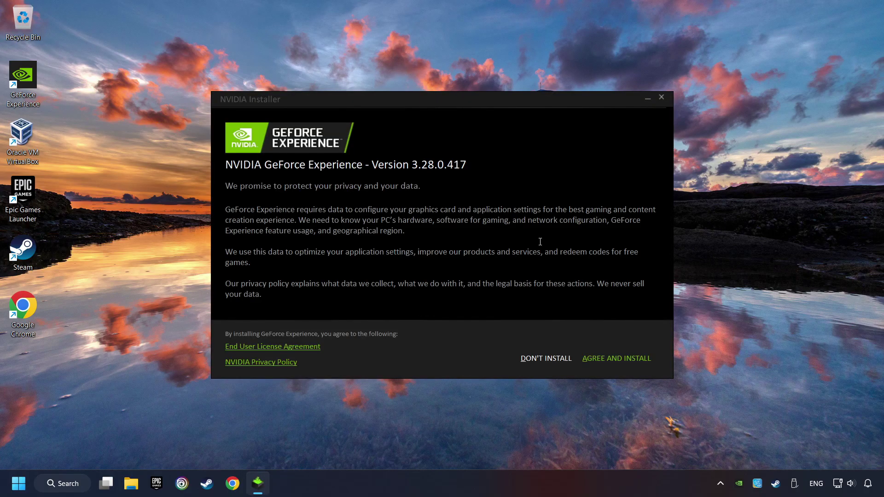
{"action": "left_click", "coordinate": [628, 357]}
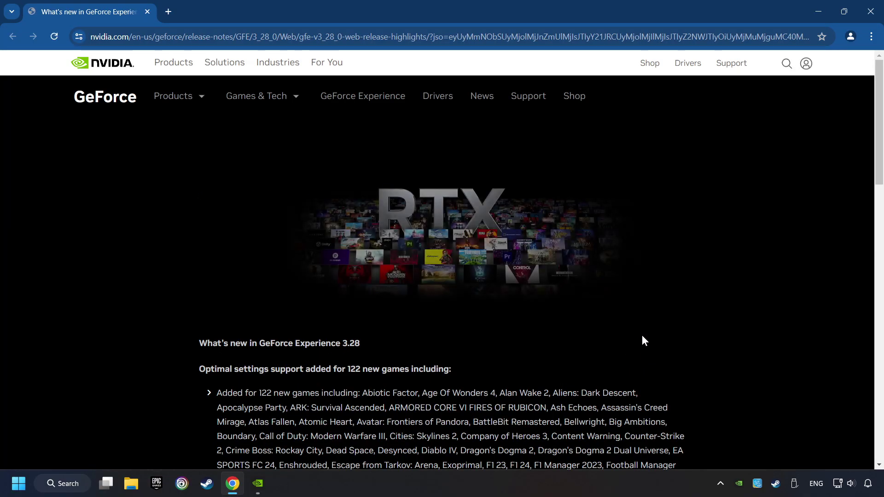
Step: Check GeForce Experience's Drivers page for updates, confirming Game Ready Driver 556.12, then close it
{"action": "left_click", "coordinate": [871, 12]}
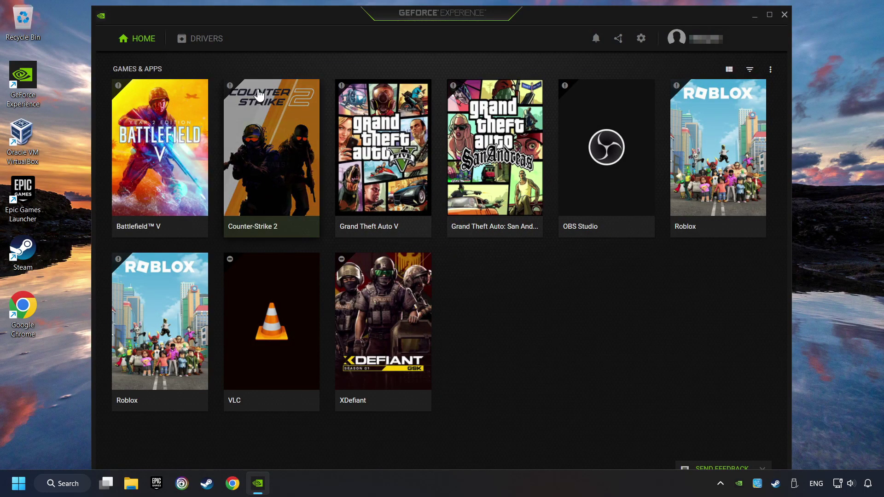
{"action": "left_click", "coordinate": [206, 43]}
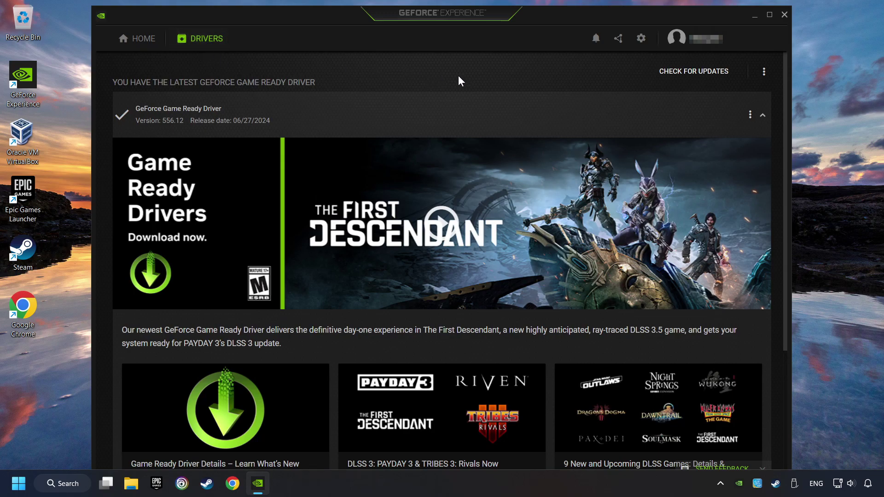
{"action": "left_click", "coordinate": [704, 77]}
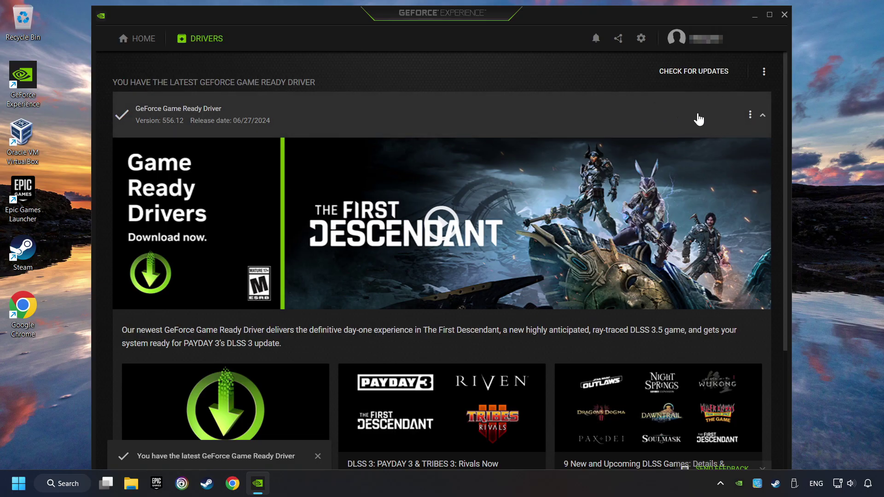
{"action": "left_click", "coordinate": [784, 15]}
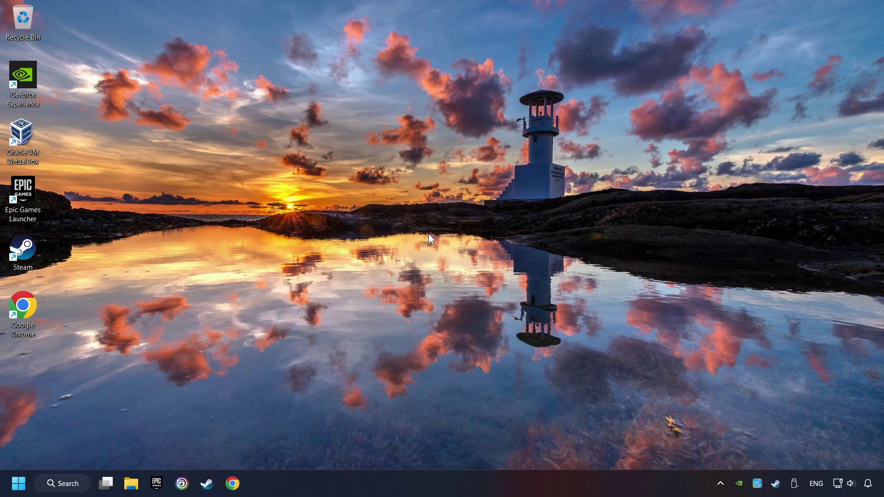
Step: Search Windows for 'graphics settings' and open the Graphics settings page
{"action": "left_click", "coordinate": [62, 484]}
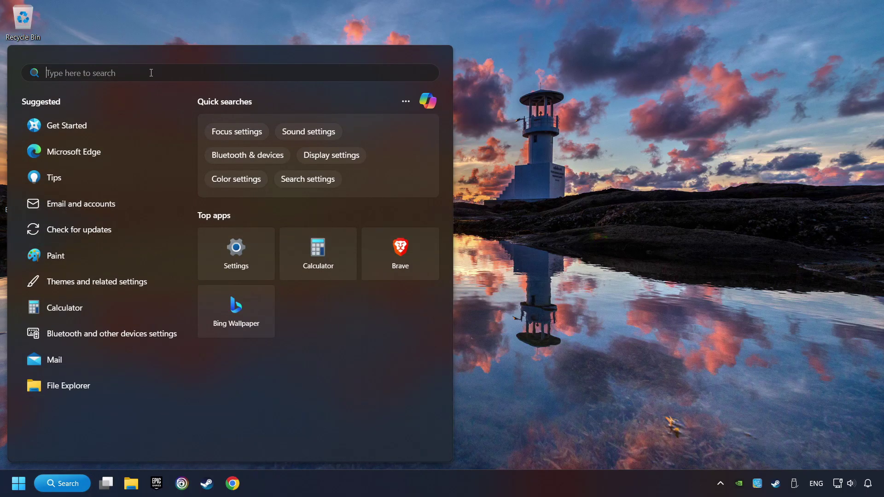
{"action": "type", "text": "graphics set"}
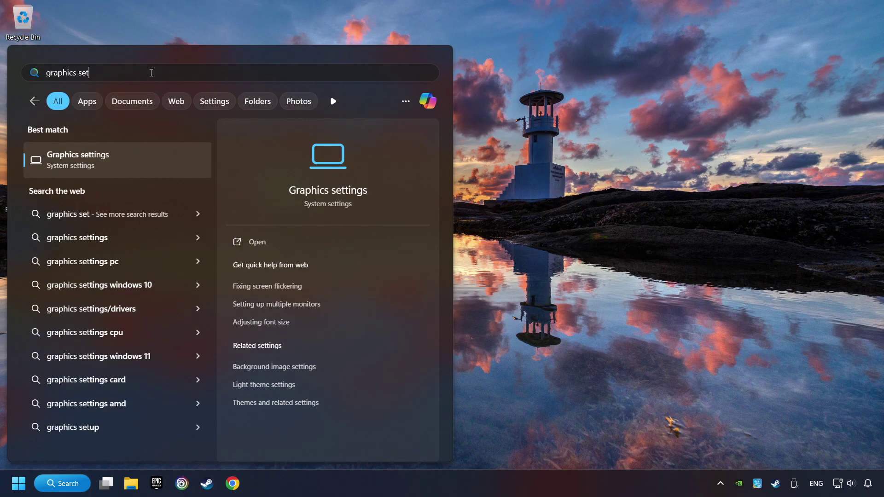
{"action": "type", "text": "tings"}
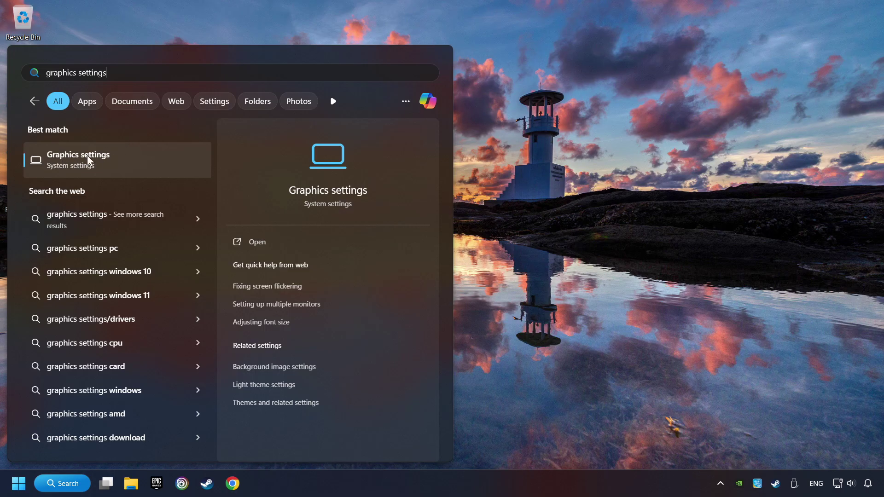
{"action": "left_click", "coordinate": [159, 160]}
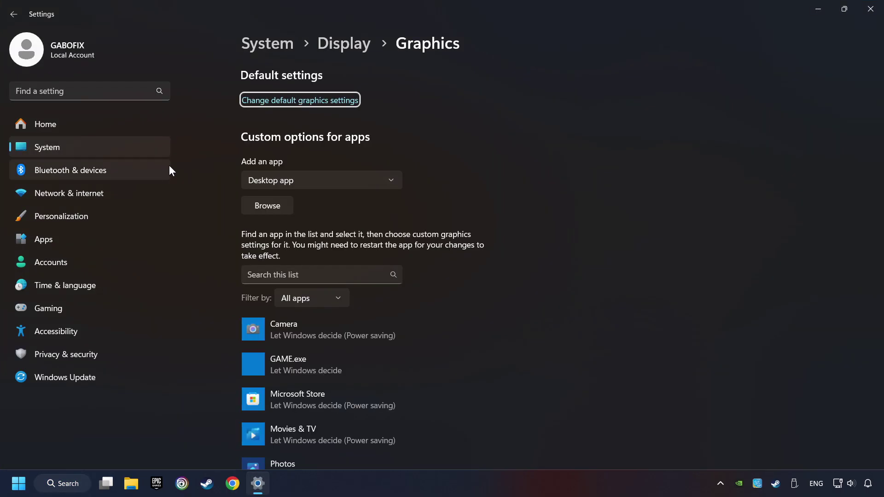
Step: Cancel the Browse picker and expand GAME.exe in the custom graphics app list
{"action": "scroll", "coordinate": [217, 203], "scroll_direction": "down", "scroll_amount": 3}
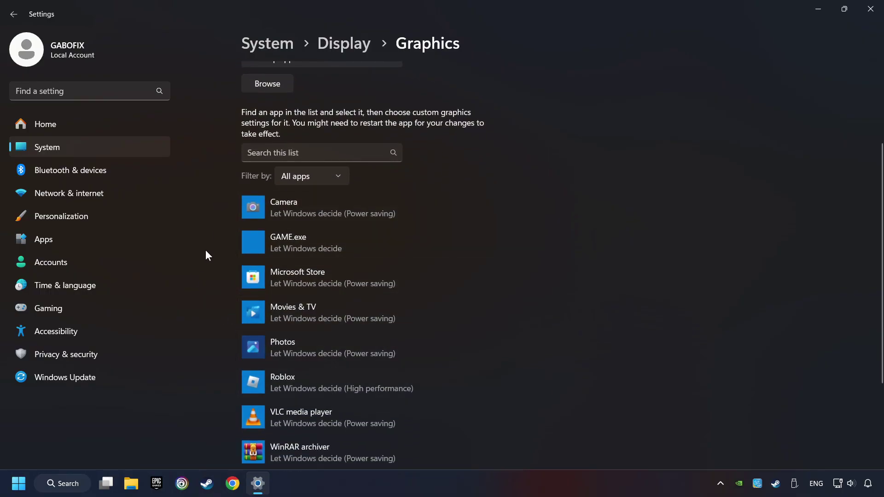
{"action": "scroll", "coordinate": [209, 249], "scroll_direction": "up", "scroll_amount": 3}
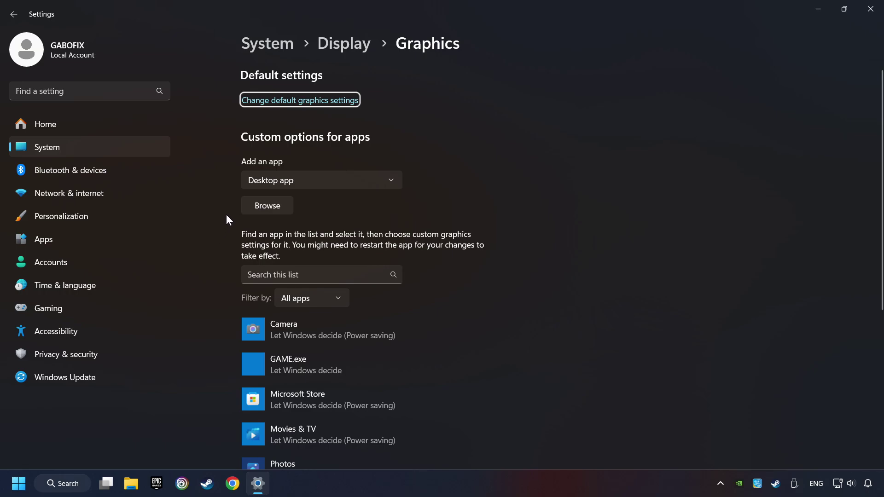
{"action": "left_click", "coordinate": [267, 206]}
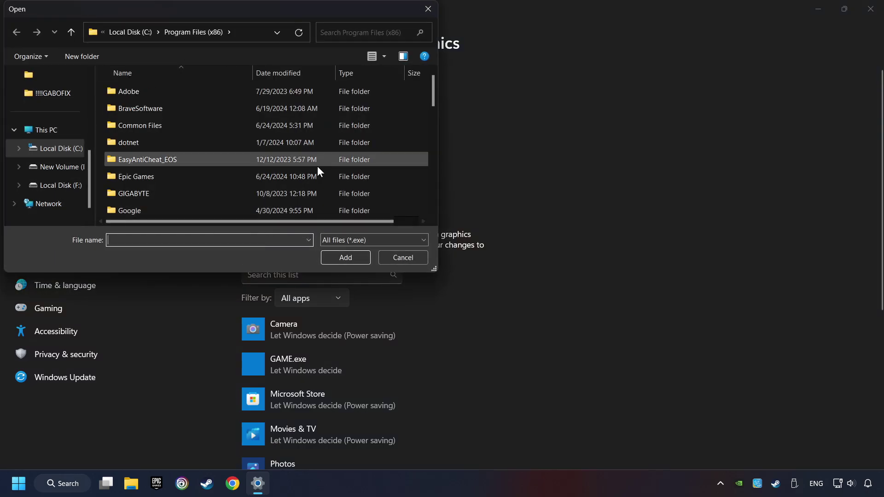
{"action": "left_click", "coordinate": [428, 11]}
{"action": "scroll", "coordinate": [196, 223], "scroll_direction": "down", "scroll_amount": 3}
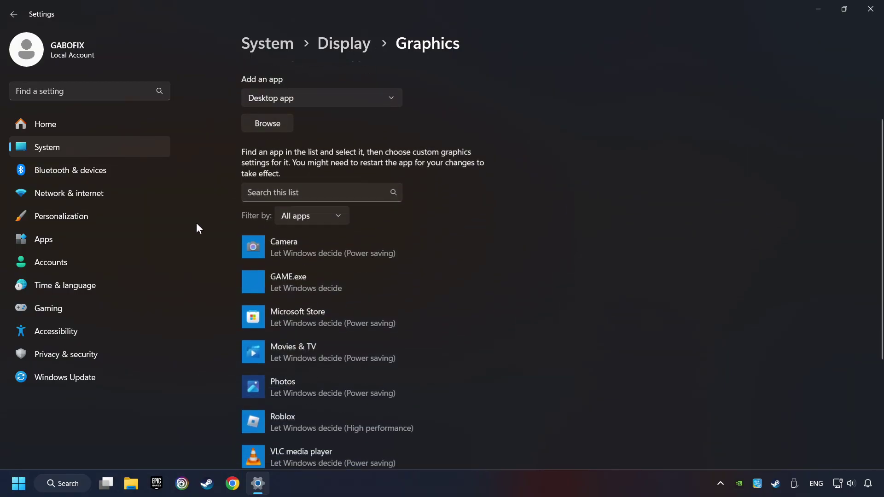
{"action": "left_click", "coordinate": [289, 239]}
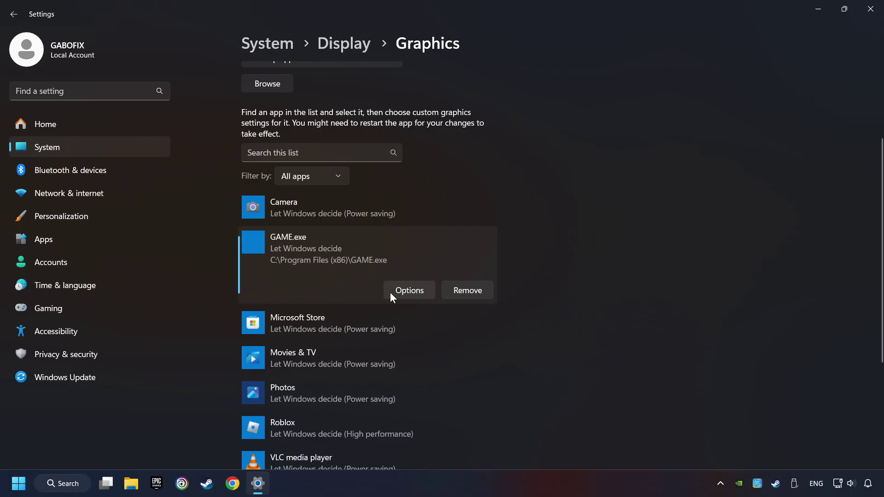
Step: Save GAME.exe's graphics preference as High performance (GTX 1050 Ti) and close Settings
{"action": "left_click", "coordinate": [409, 290]}
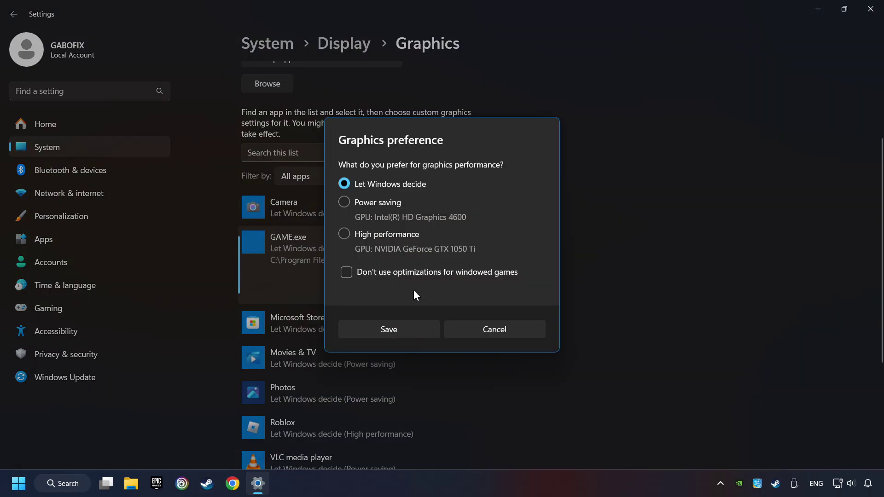
{"action": "left_click", "coordinate": [343, 234]}
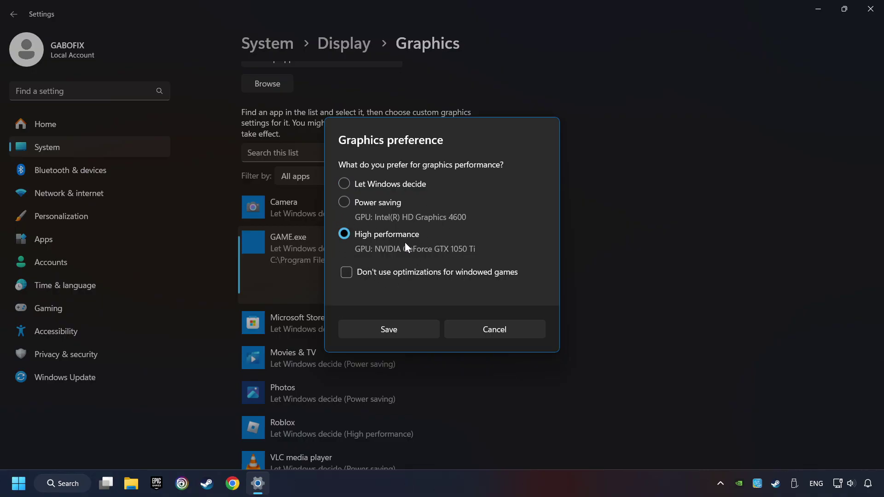
{"action": "left_click", "coordinate": [397, 328]}
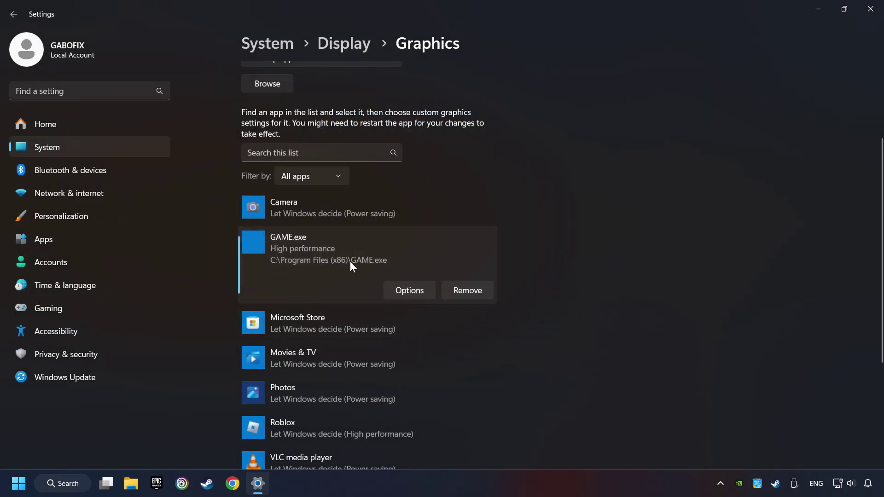
{"action": "left_click", "coordinate": [872, 11]}
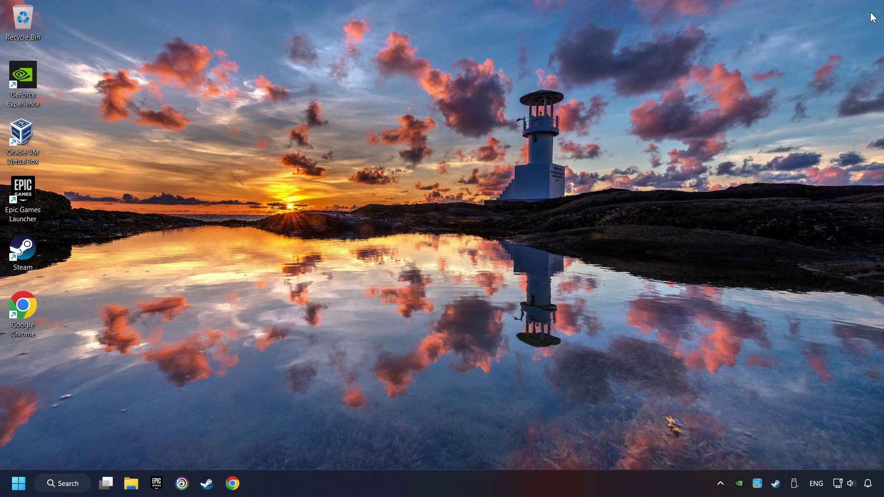
Step: Open Steam and bring up Properties for GAME from the Library
{"action": "left_click", "coordinate": [206, 485]}
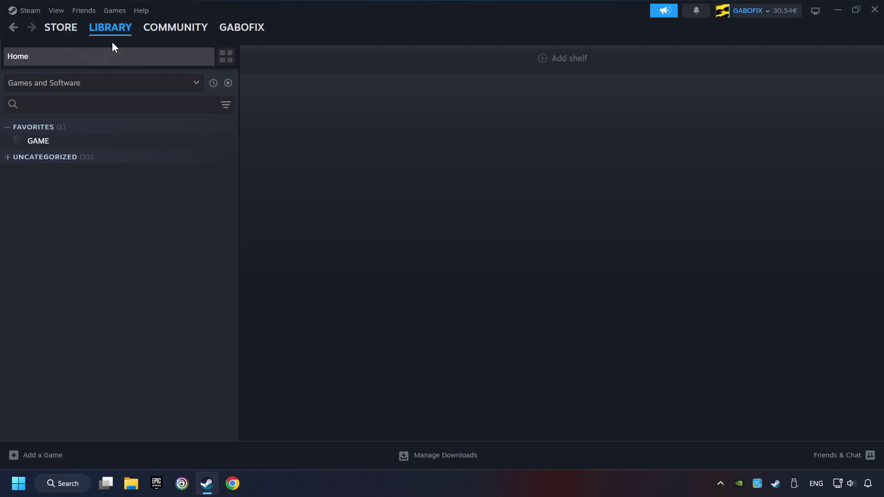
{"action": "right_click", "coordinate": [195, 144]}
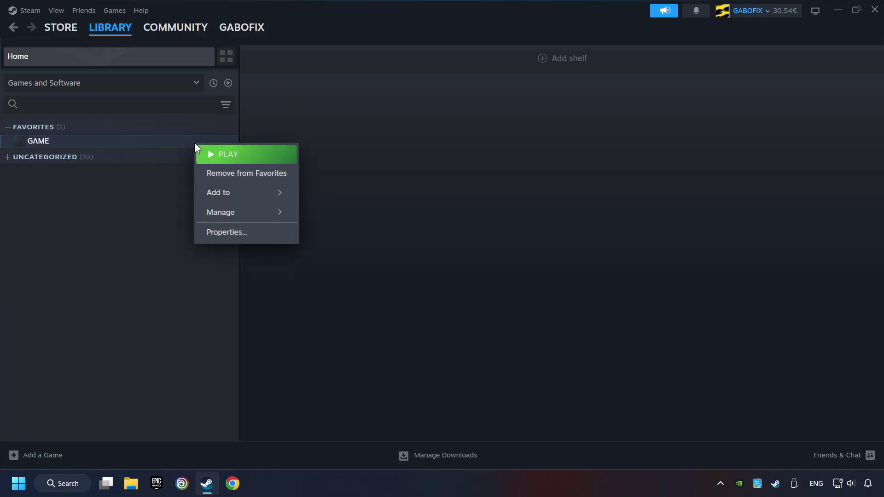
{"action": "left_click", "coordinate": [273, 237]}
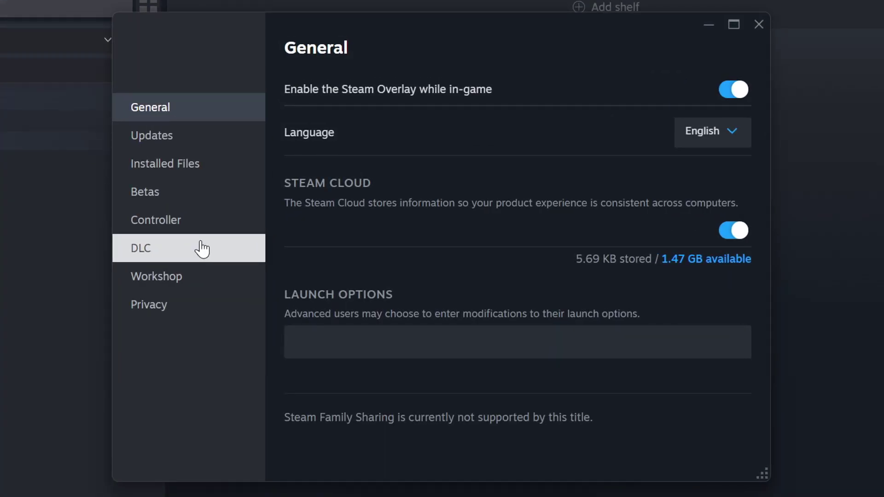
Step: Verify the integrity of GAME's files from the Installed Files page (40.78 GB on D:)
{"action": "left_click", "coordinate": [204, 173]}
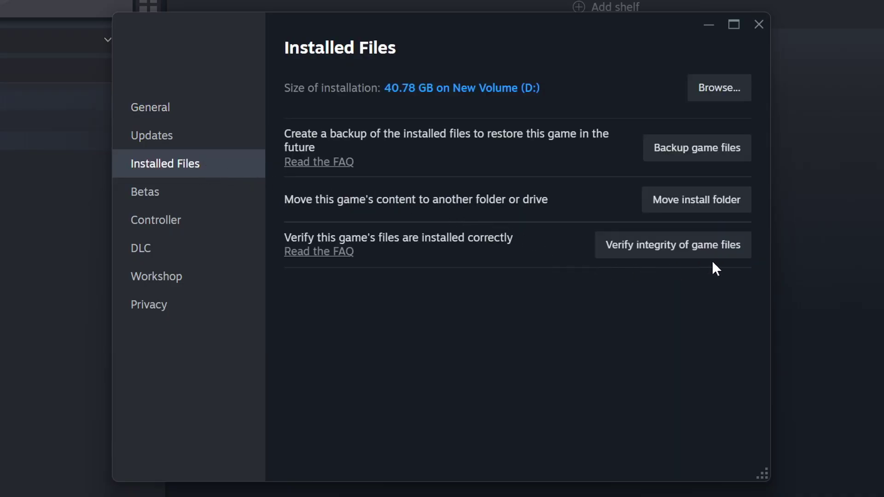
{"action": "left_click", "coordinate": [684, 257]}
Step: Browse to GAME's install folder under D:\SteamLibrary\steamapps\common and open the shortcut's Properties
{"action": "left_click", "coordinate": [719, 88]}
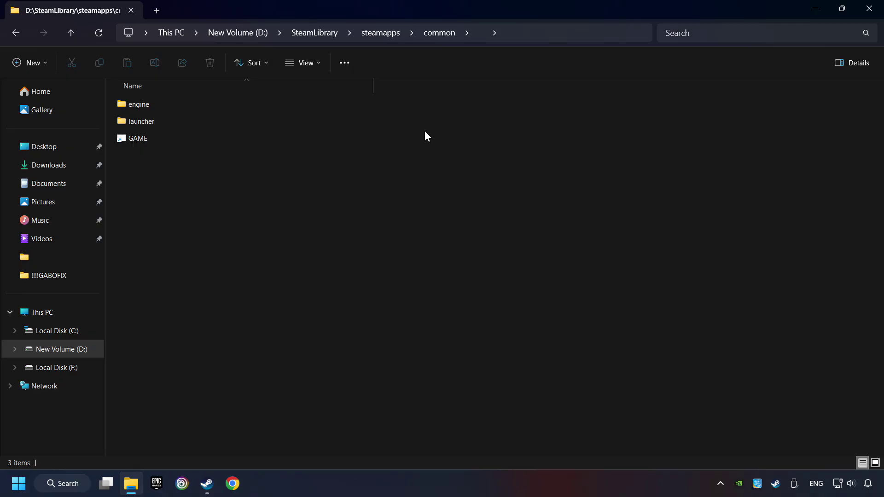
{"action": "right_click", "coordinate": [281, 138]}
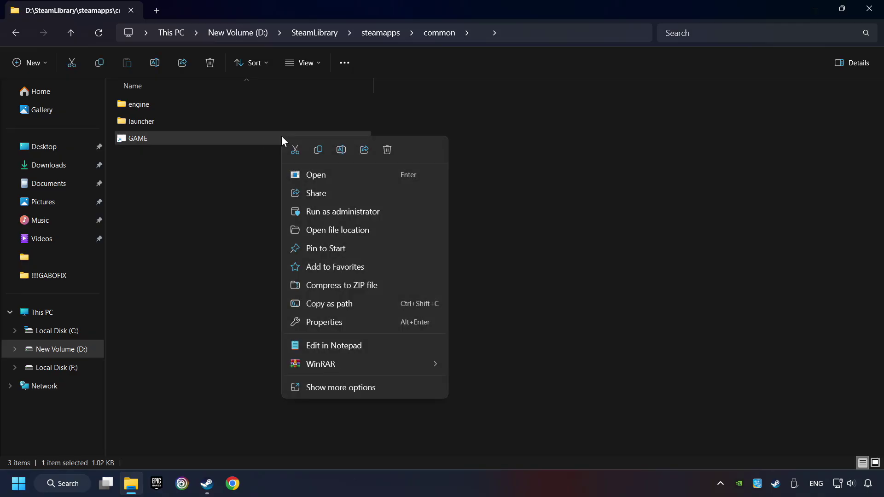
{"action": "left_click", "coordinate": [297, 323]}
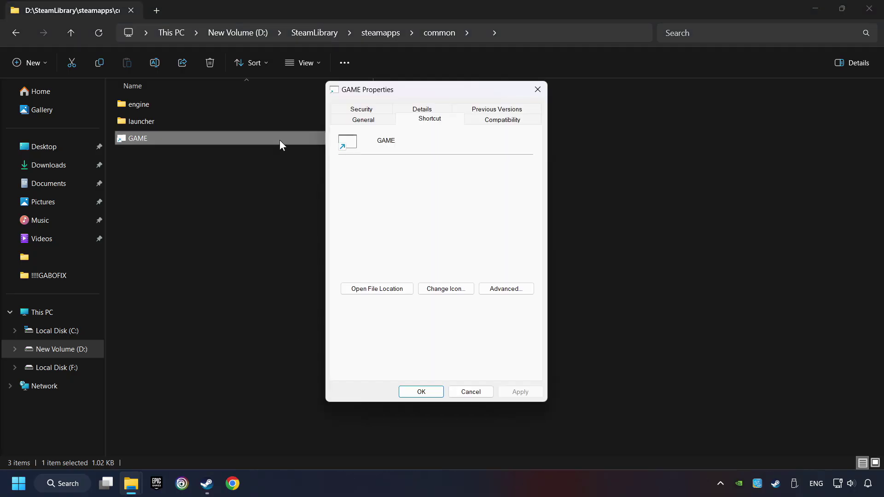
Step: Set GAME's shortcut to run in Windows 8 compatibility mode
{"action": "left_click", "coordinate": [520, 121]}
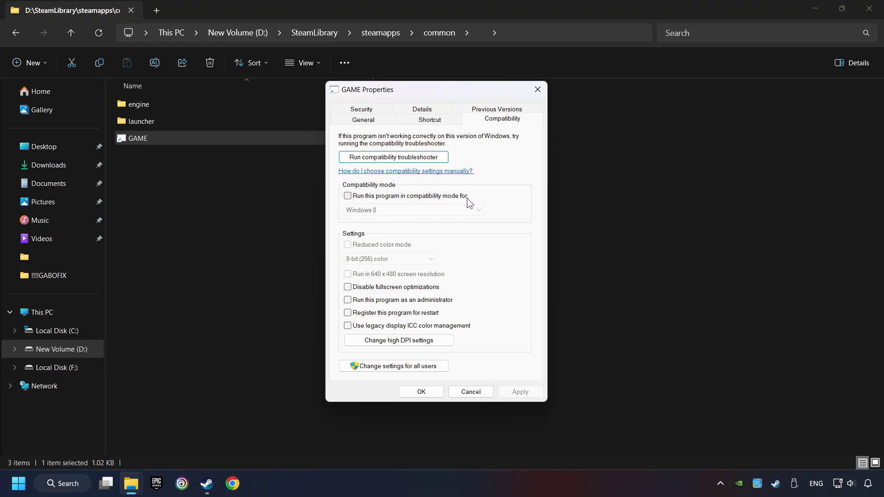
{"action": "left_click", "coordinate": [416, 196]}
{"action": "left_click", "coordinate": [417, 210]}
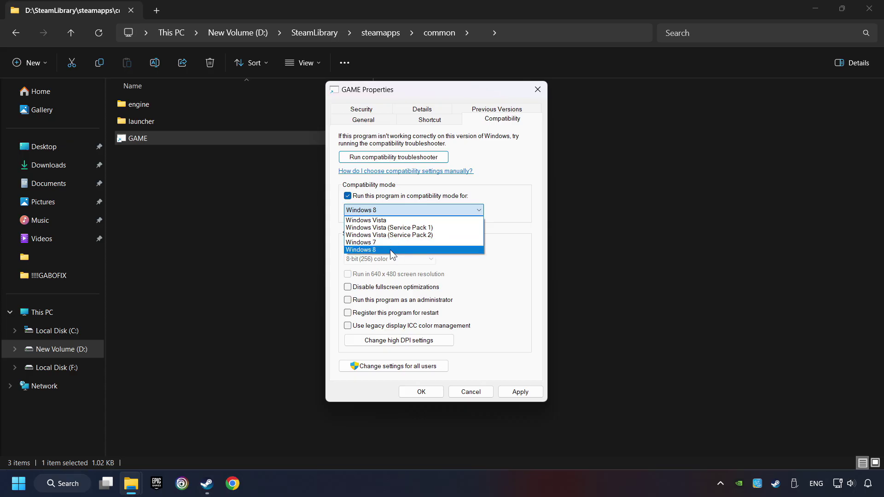
{"action": "left_click", "coordinate": [390, 249]}
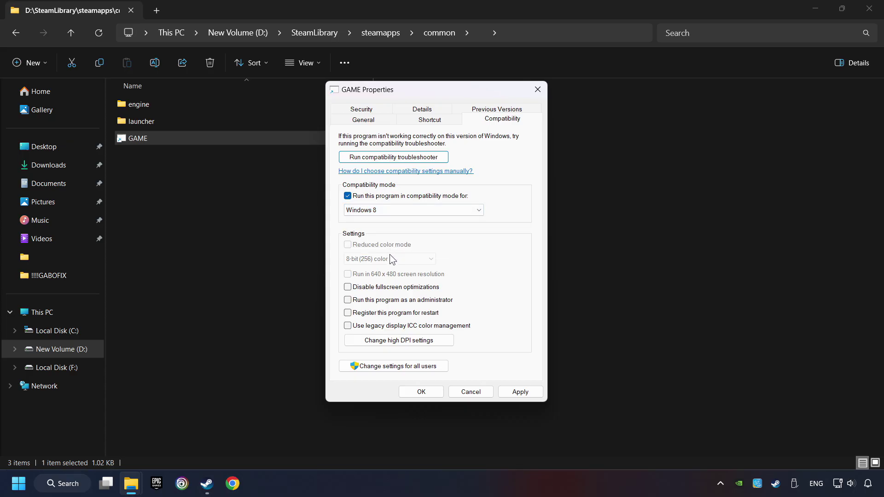
Step: Disable fullscreen optimizations, always run as administrator, and apply the changes
{"action": "left_click", "coordinate": [348, 288]}
{"action": "left_click", "coordinate": [348, 301]}
{"action": "left_click", "coordinate": [528, 391]}
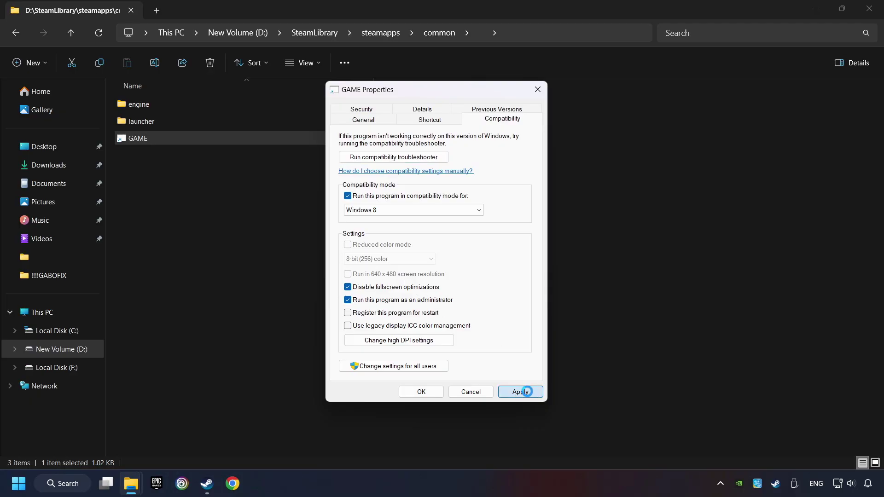
{"action": "left_click", "coordinate": [427, 395]}
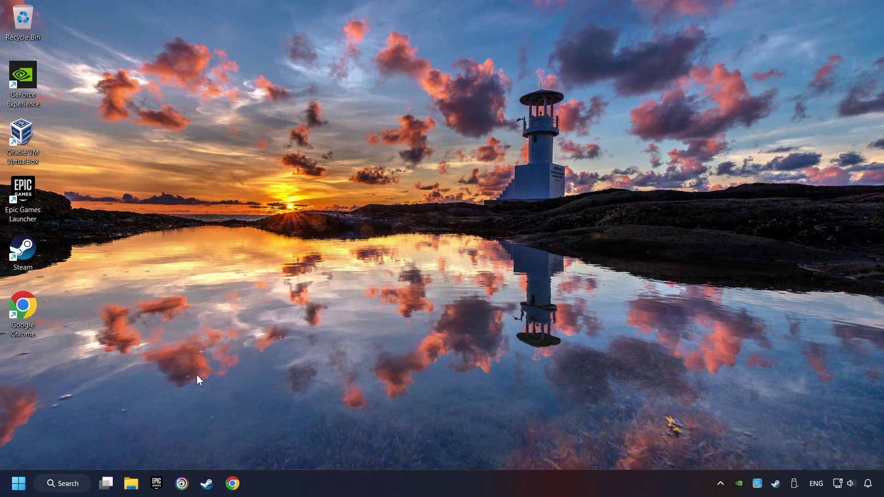
Step: Search Windows for 'updates' to find Check for updates
{"action": "left_click", "coordinate": [60, 484]}
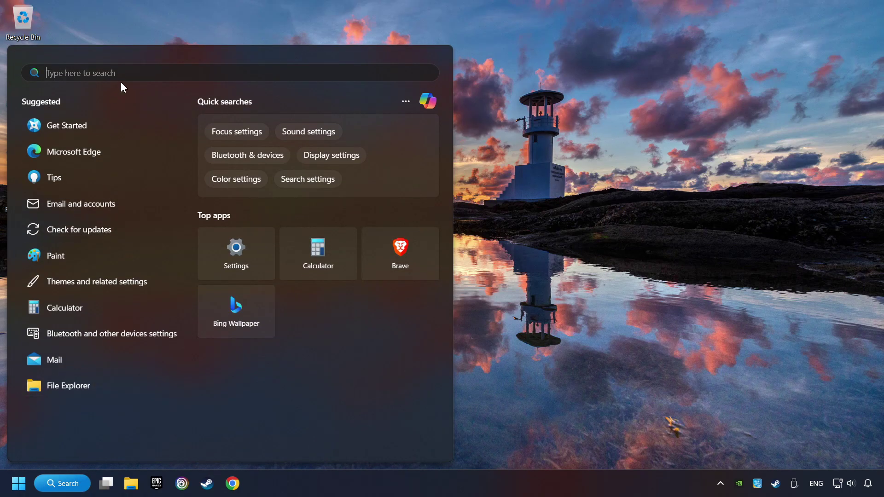
{"action": "type", "text": "updates"}
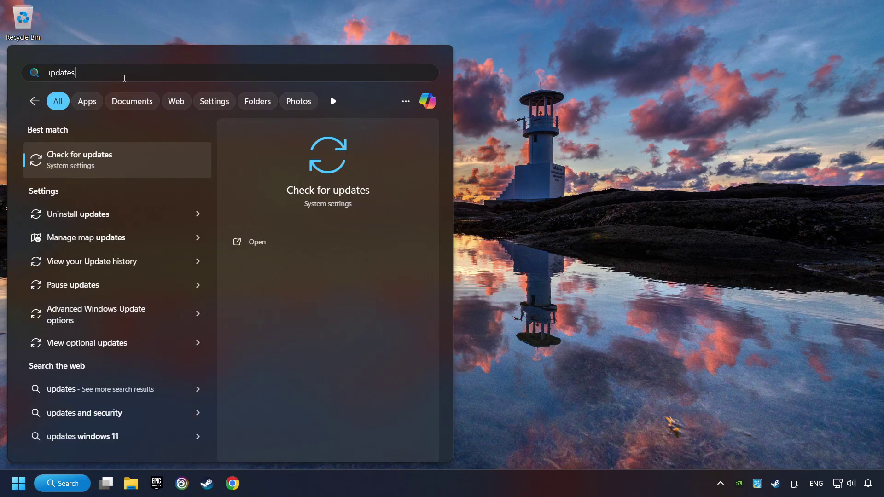
Step: Open Windows Update settings and run a check for updates
{"action": "left_click", "coordinate": [176, 162]}
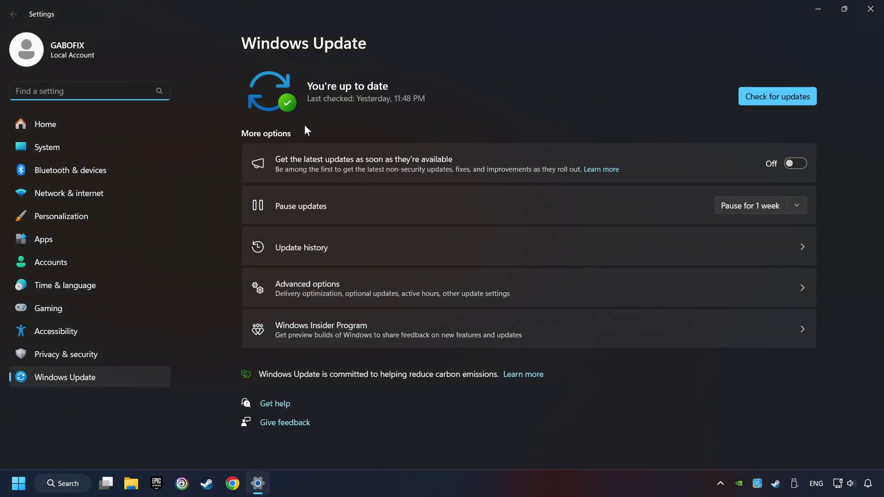
{"action": "left_click", "coordinate": [795, 96]}
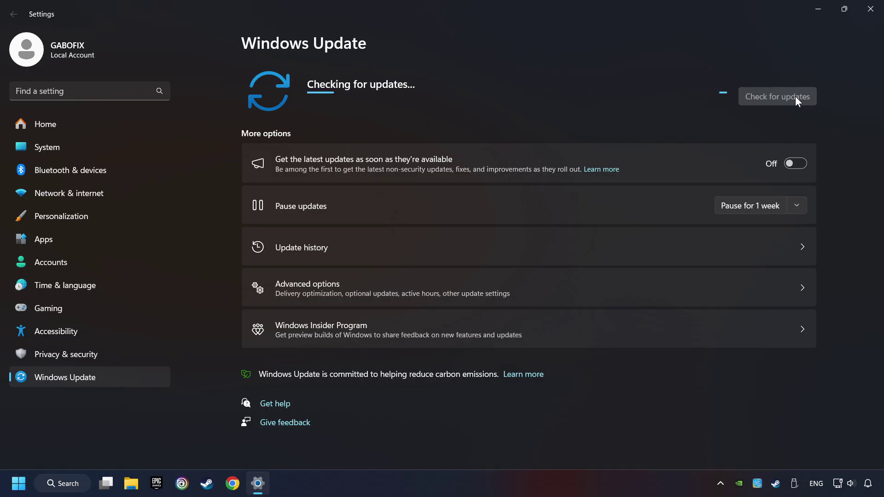